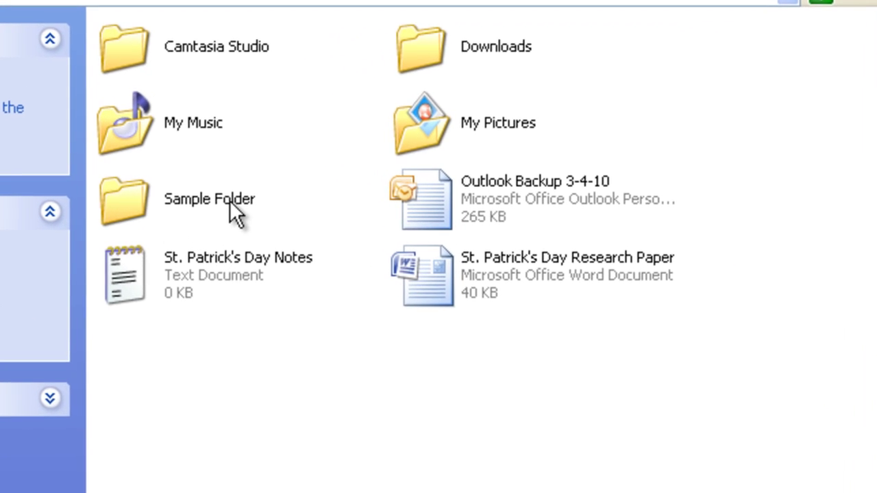
# Rename Sample Folder from its right-click Rename command
pyautogui.rightClick(230, 200)
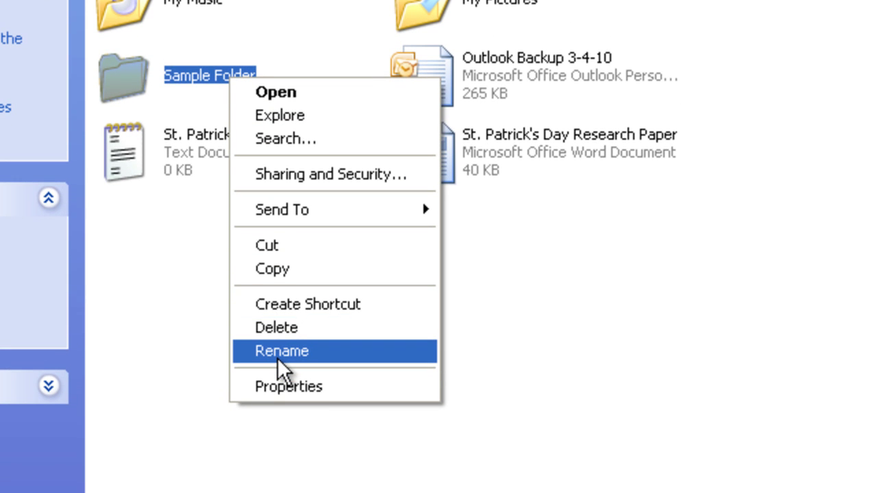
pyautogui.click(278, 357)
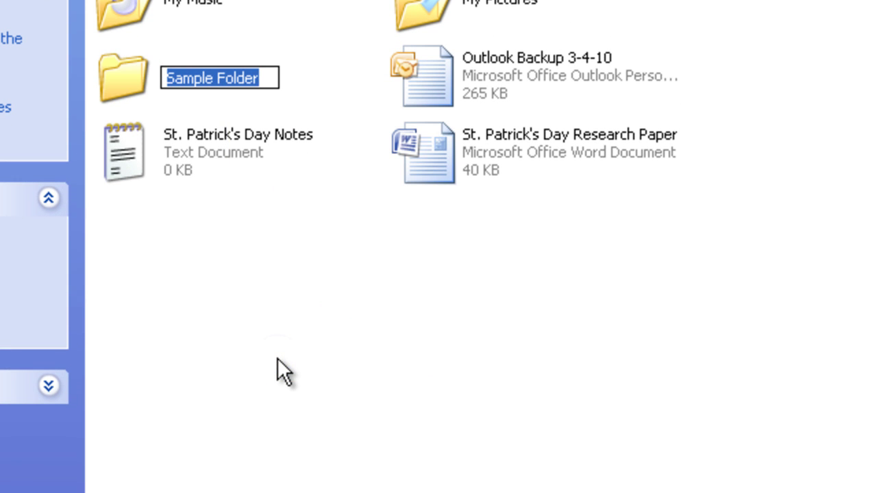
pyautogui.write('Rename')
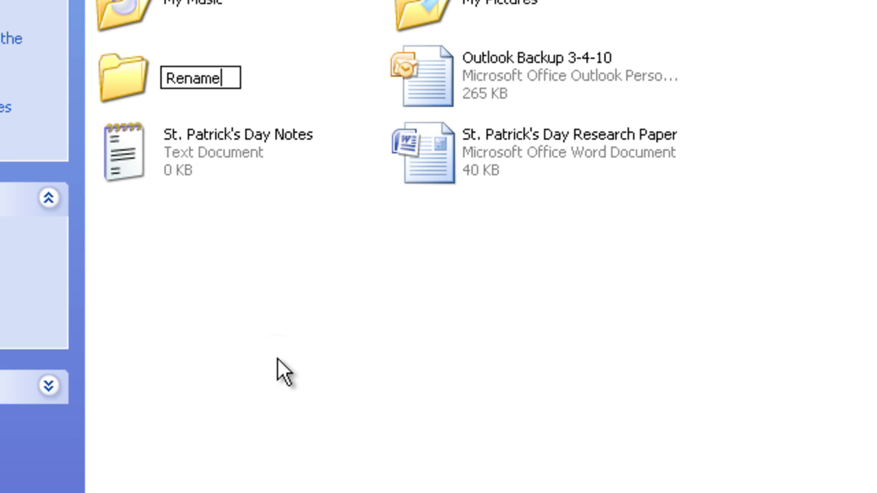
pyautogui.write('d Folder')
pyautogui.press('Return')
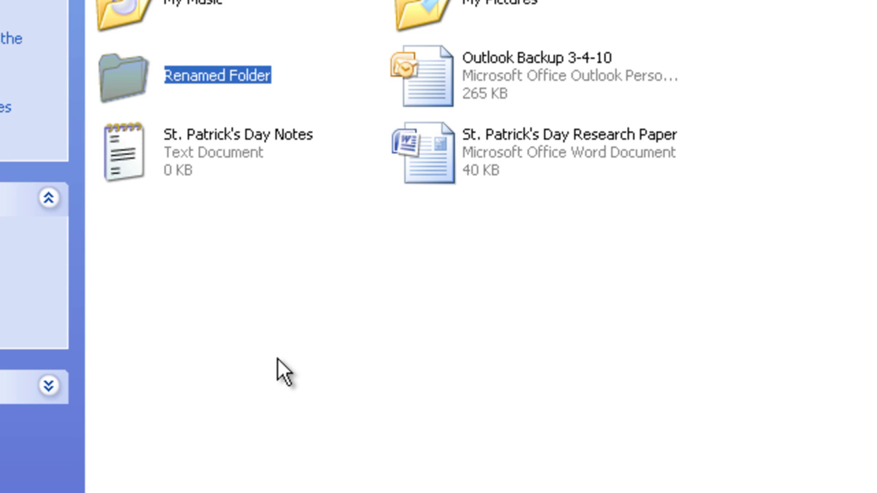
# Rename the folder to 'Renamed Folder' again using F2
pyautogui.click(278, 357)
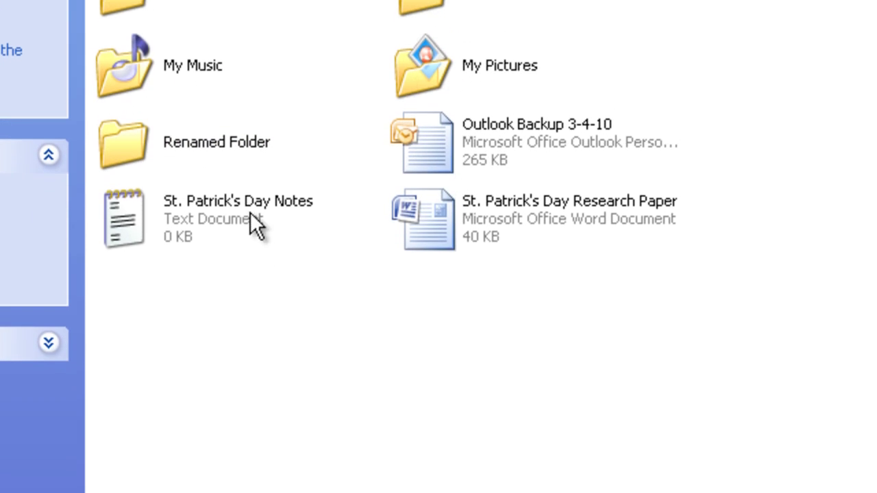
pyautogui.click(214, 176)
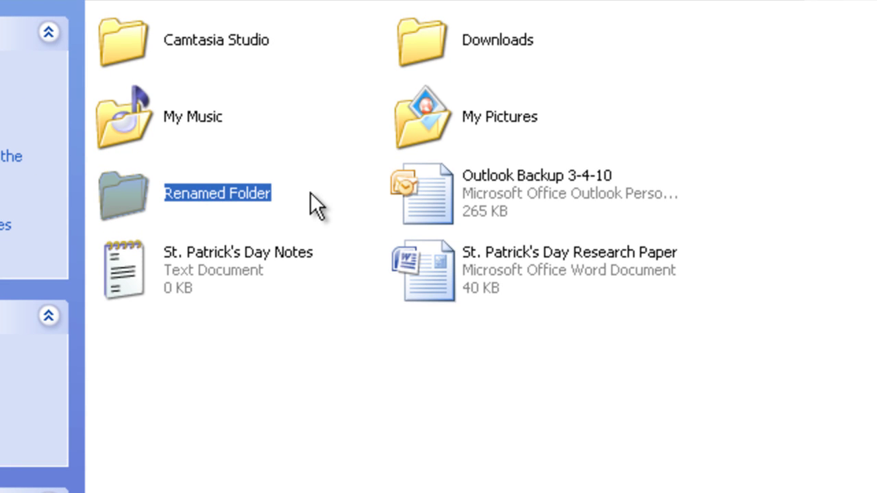
pyautogui.press('F2')
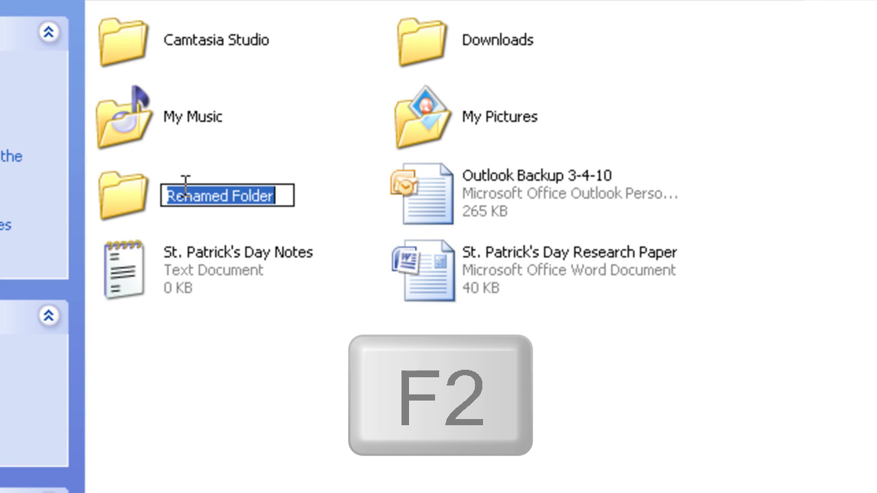
pyautogui.write('Rena')
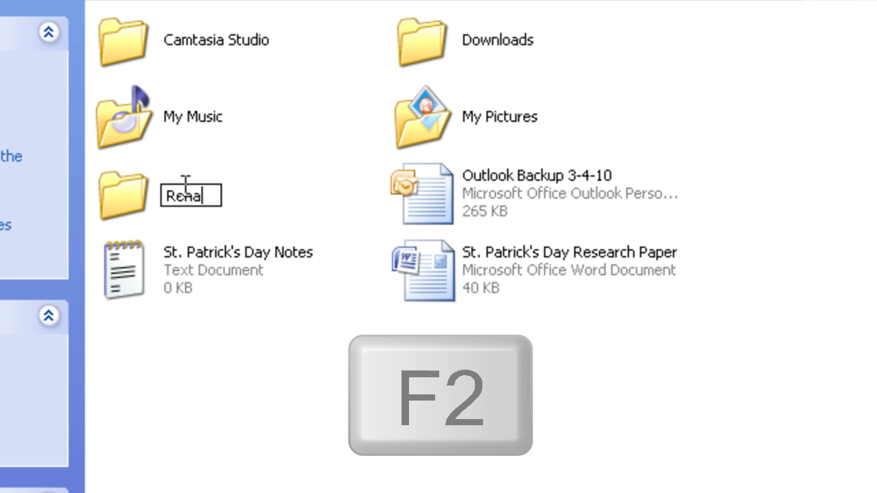
pyautogui.write('med Folder')
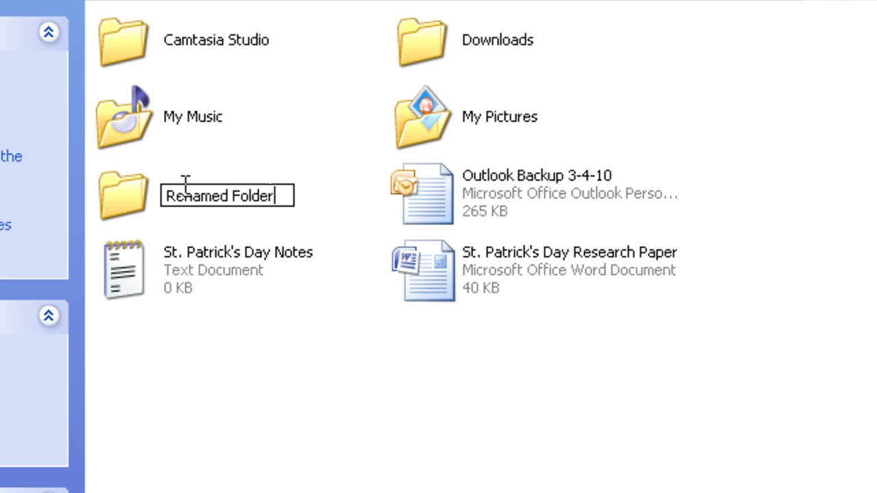
pyautogui.press('Return')
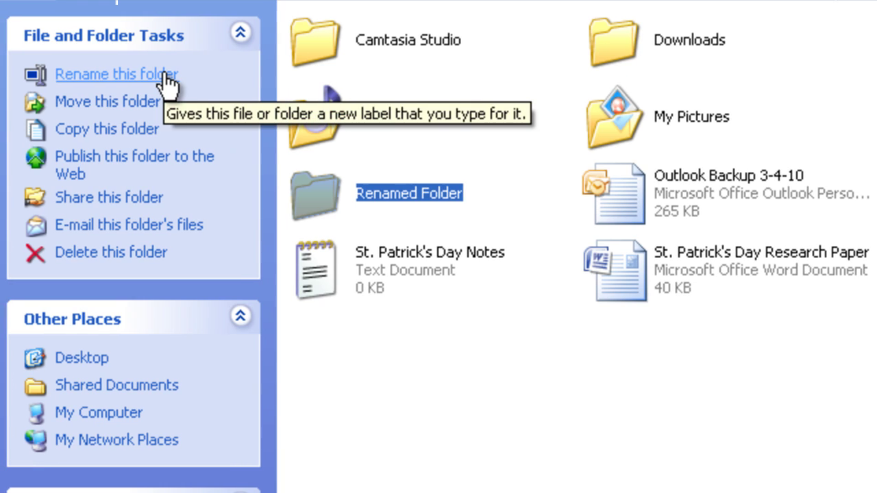
# Rename the selected folder to 'Renamed Folder' via 'Rename this folder' in File and Folder Tasks
pyautogui.click(166, 76)
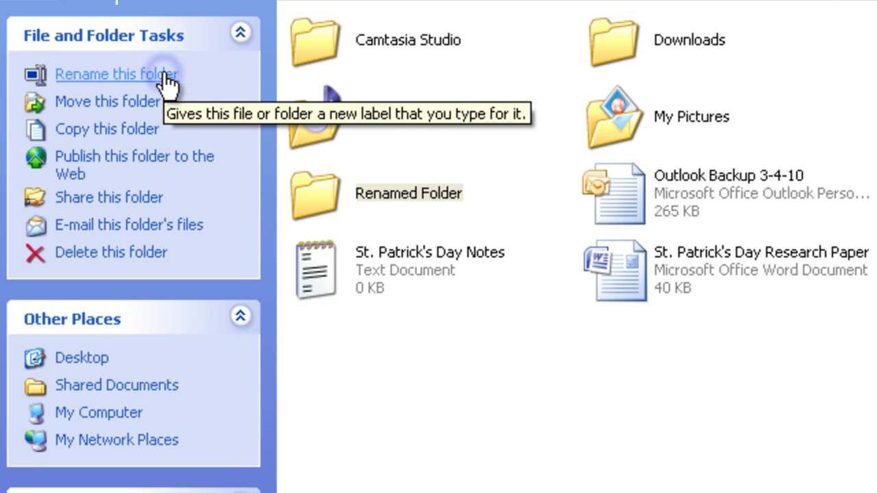
pyautogui.write('Renamed')
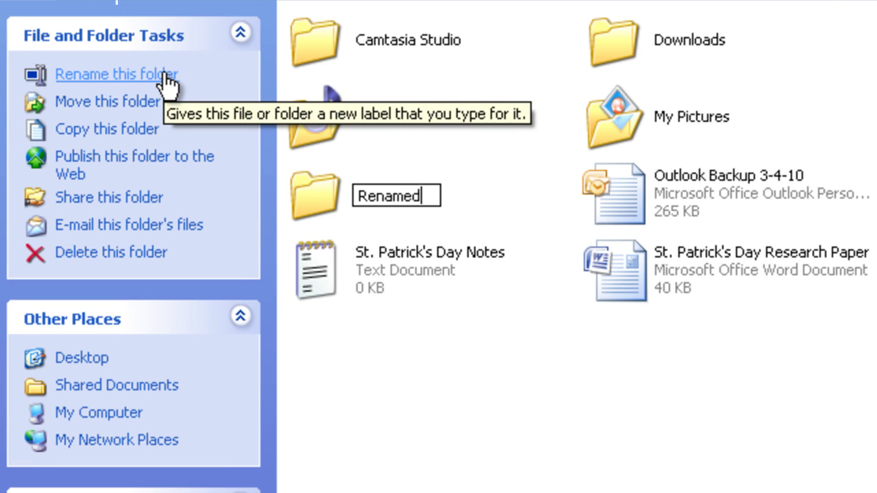
pyautogui.write(' Folder')
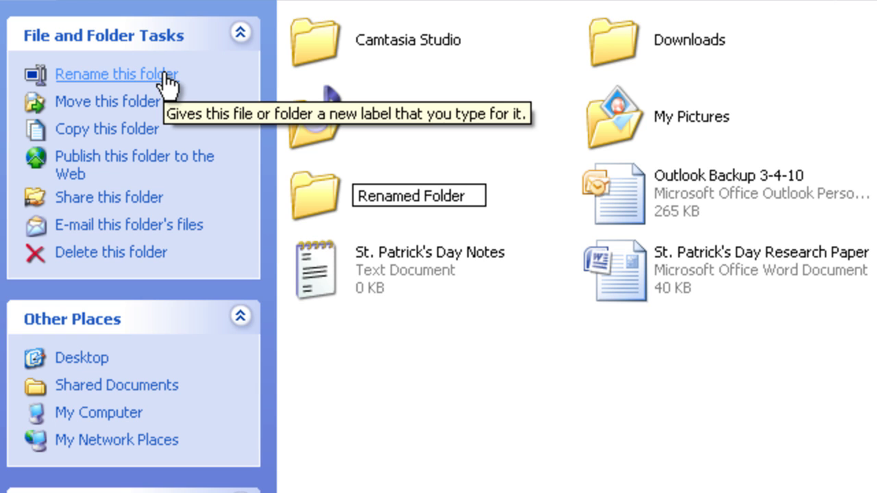
pyautogui.press('Return')
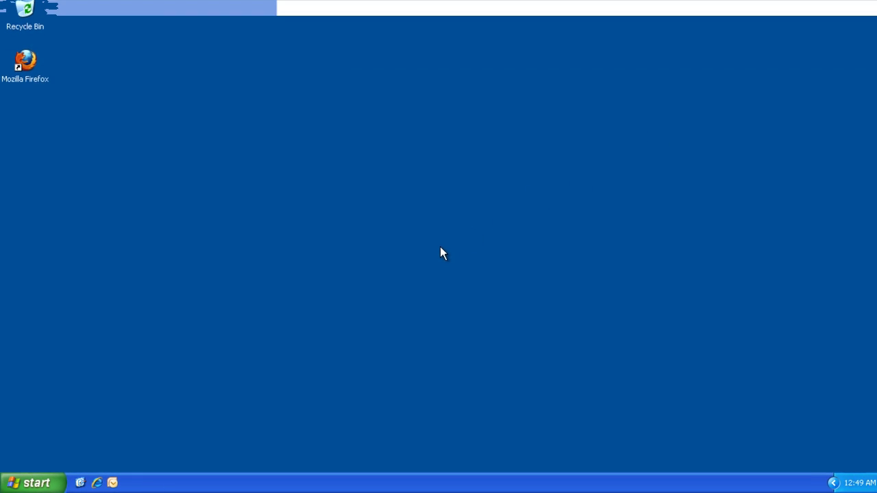
# Pin Microsoft Office Word 2007 to the Start menu, then launch it from there
pyautogui.click(55, 481)
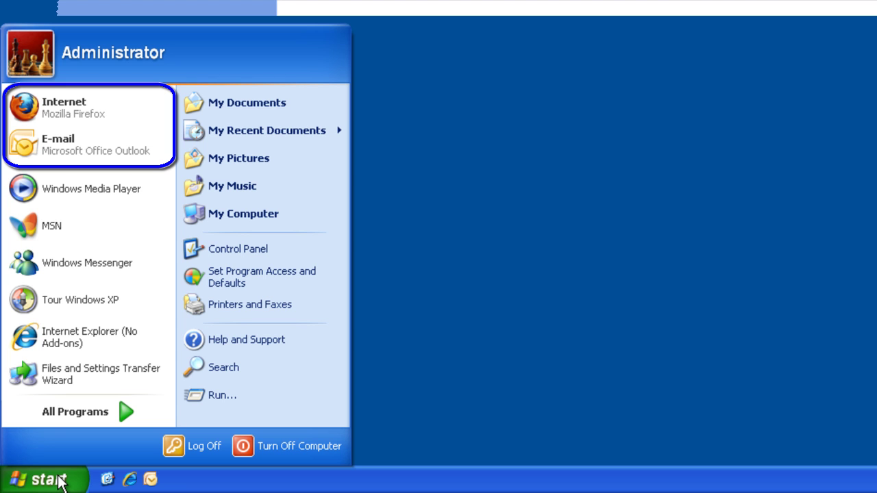
pyautogui.click(54, 416)
pyautogui.moveTo(206, 120)
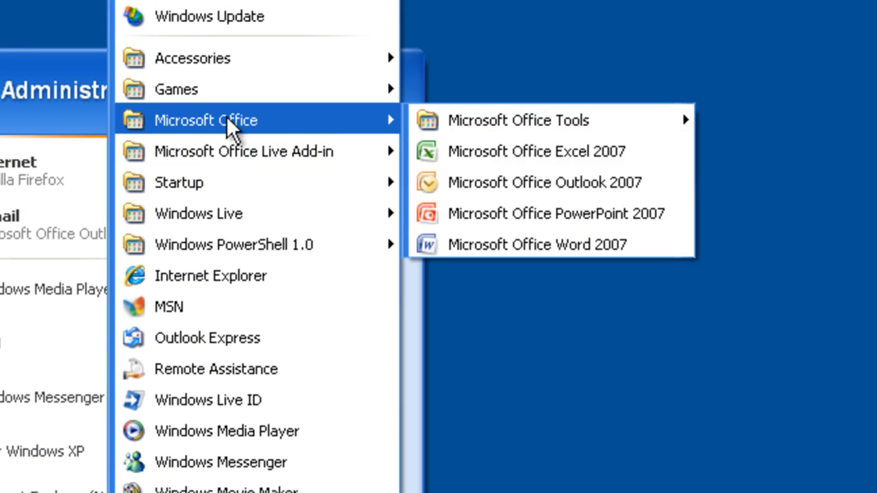
pyautogui.rightClick(657, 259)
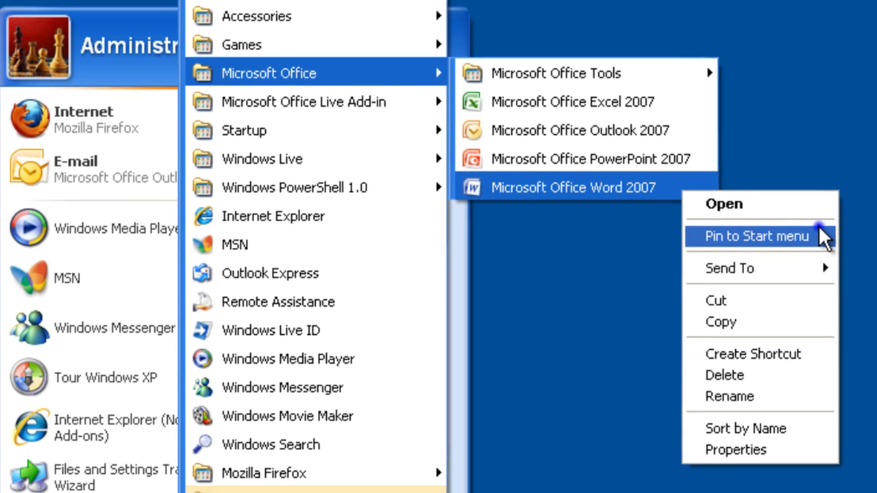
pyautogui.click(823, 237)
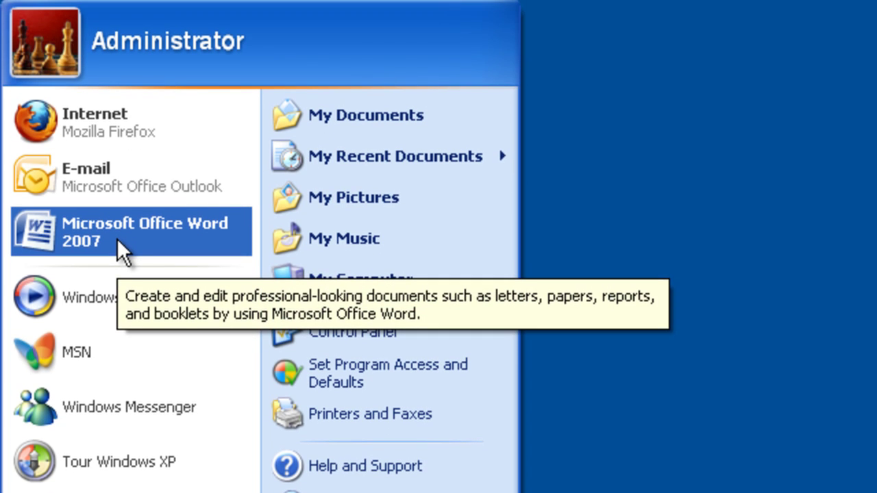
pyautogui.click(117, 238)
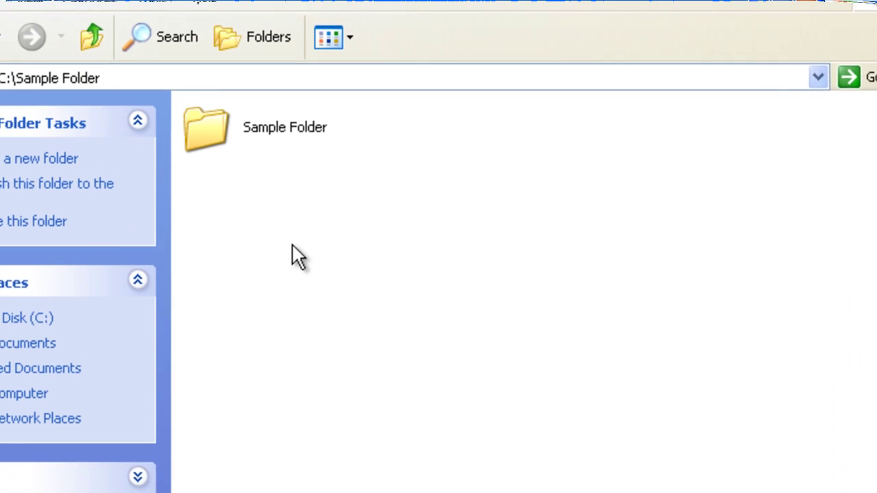
# Send Sample Folder to Desktop (create shortcut)
pyautogui.rightClick(298, 130)
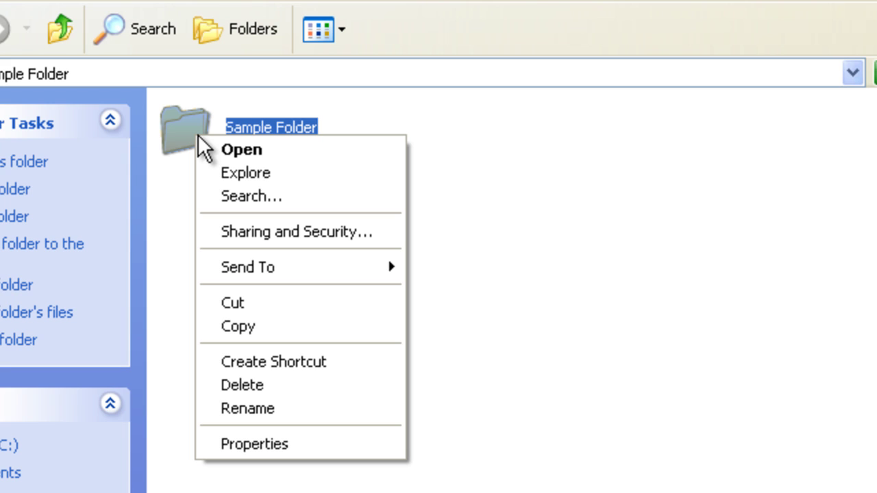
pyautogui.moveTo(404, 261)
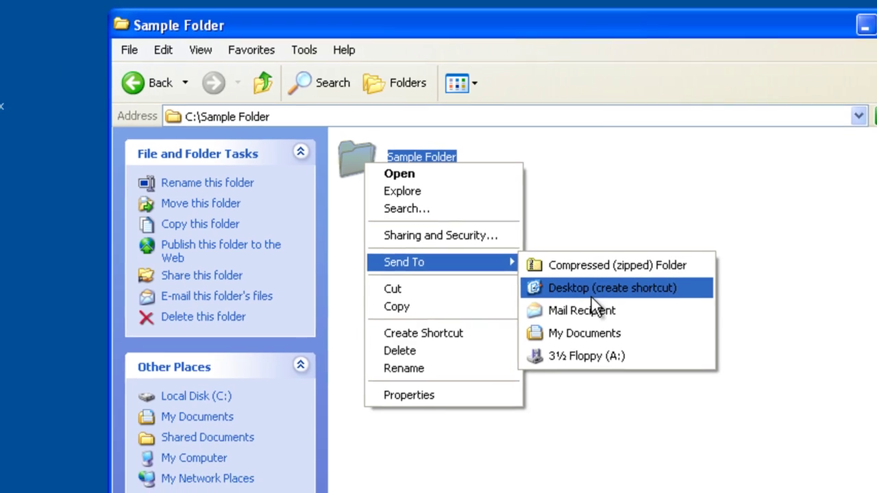
pyautogui.click(591, 291)
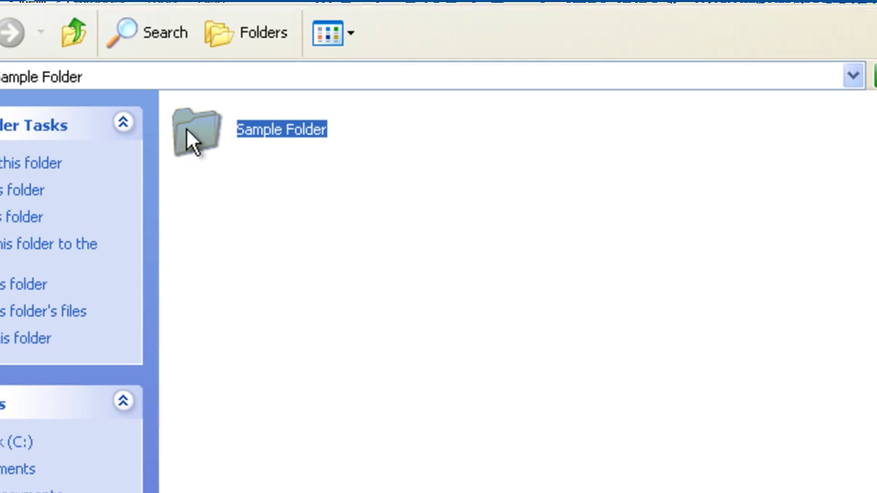
# Send Sample Folder to My Documents and select the copy there
pyautogui.rightClick(254, 143)
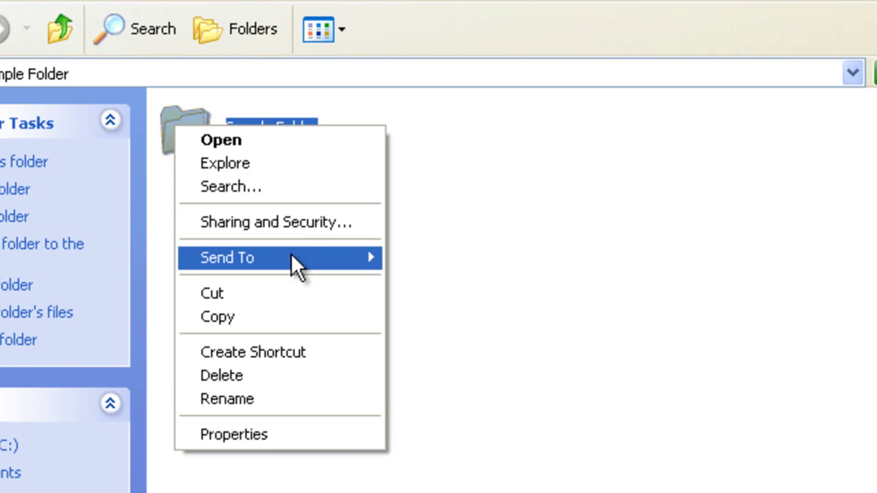
pyautogui.moveTo(274, 257)
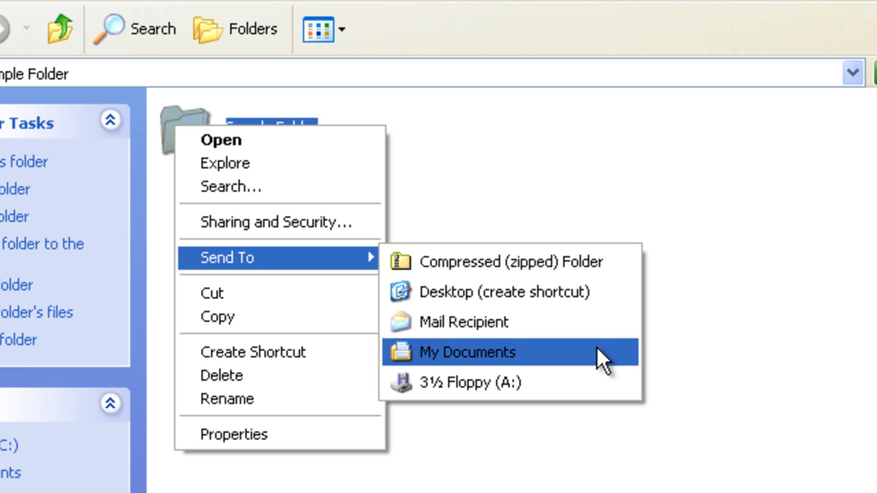
pyautogui.click(596, 351)
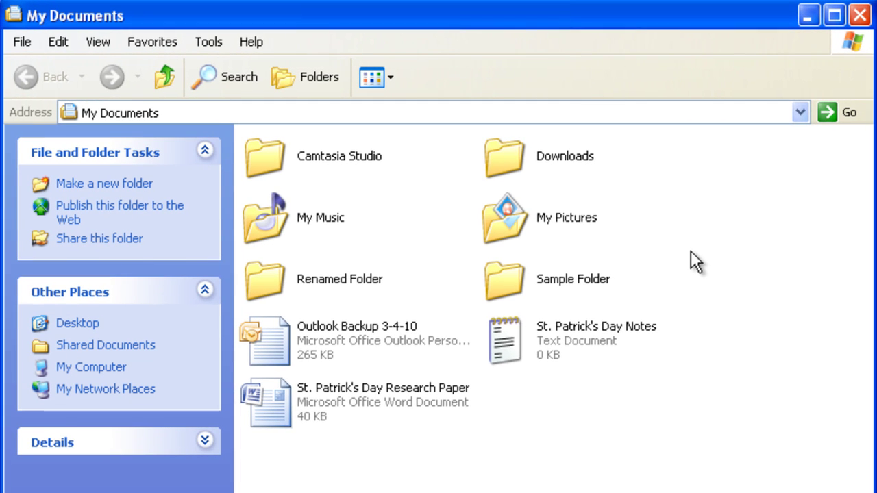
pyautogui.click(591, 285)
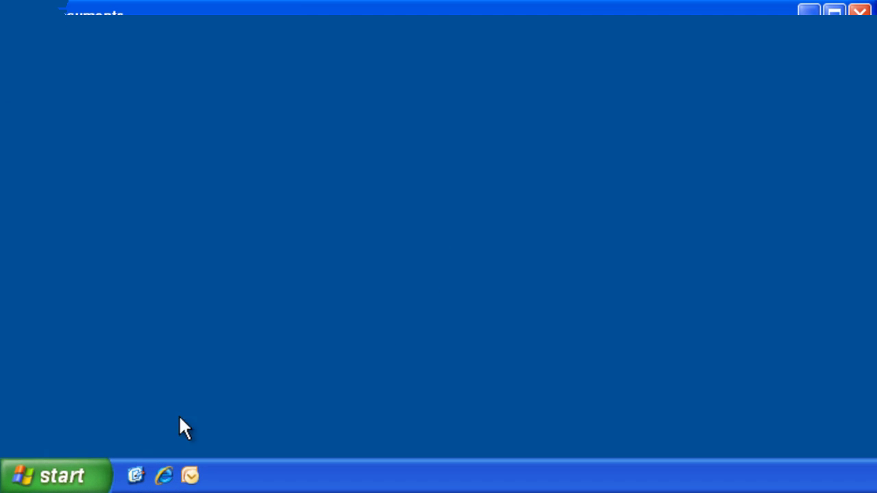
# Search all files and folders for the name 'sample'
pyautogui.click(92, 465)
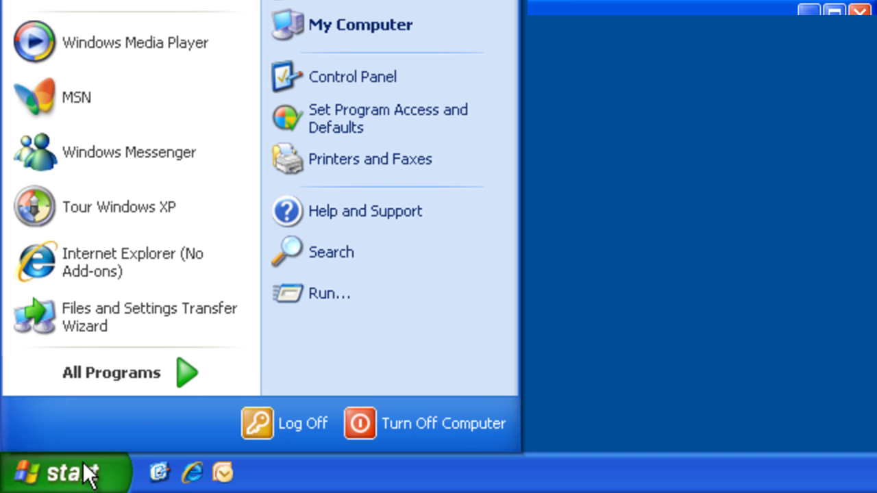
pyautogui.click(368, 248)
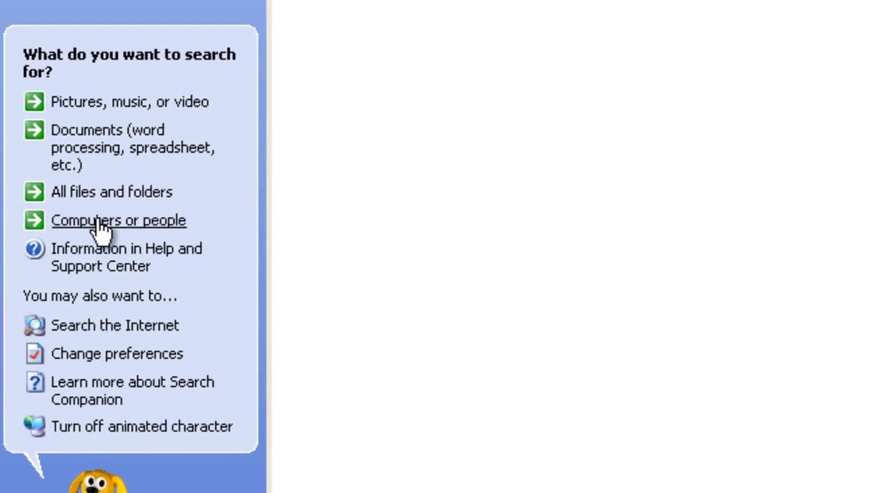
pyautogui.click(134, 221)
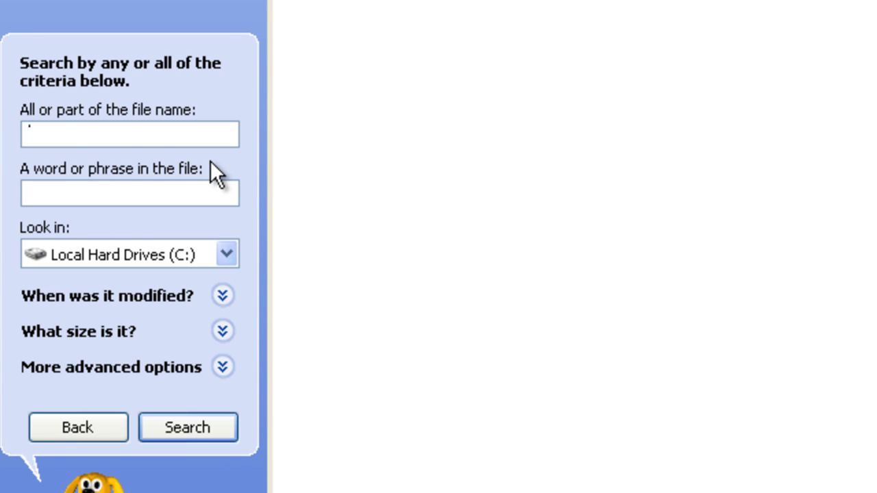
pyautogui.write('sample')
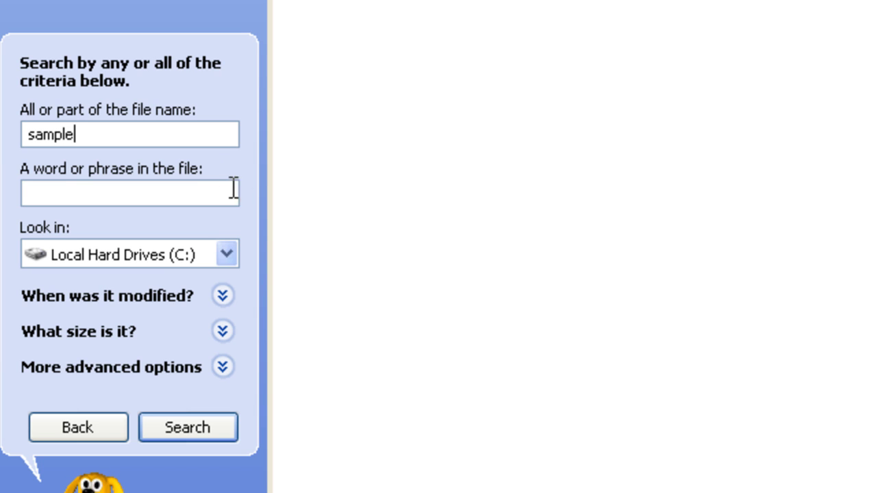
pyautogui.click(210, 426)
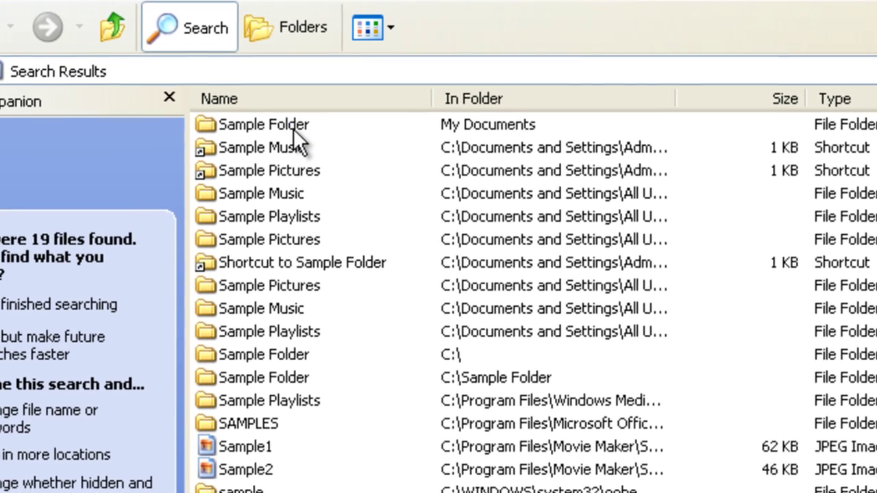
# Open Sample Folder from the results and select The Document I'm Looking For
pyautogui.click(293, 135)
pyautogui.doubleClick(293, 133)
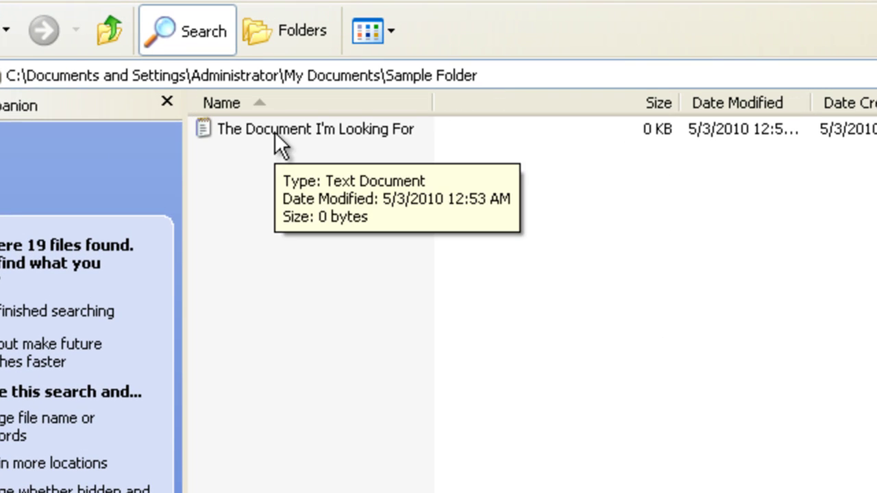
pyautogui.click(275, 131)
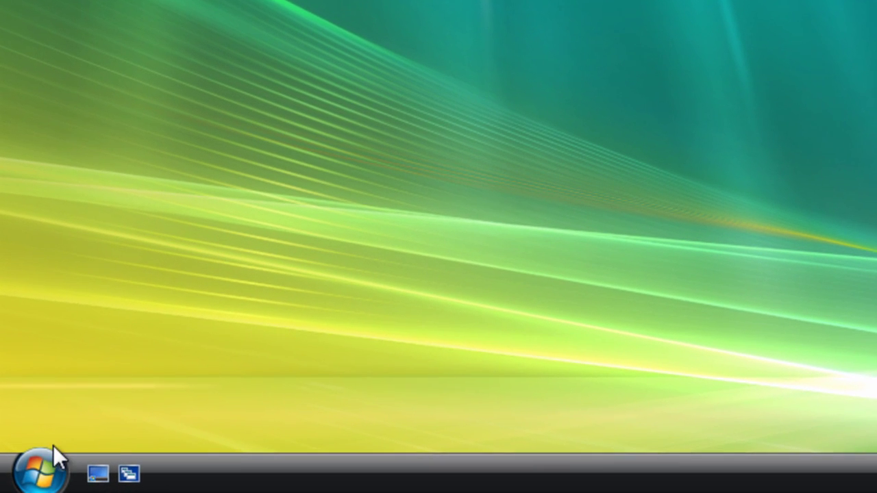
# Search for 'looking' in the Vista Start Search box
pyautogui.click(52, 458)
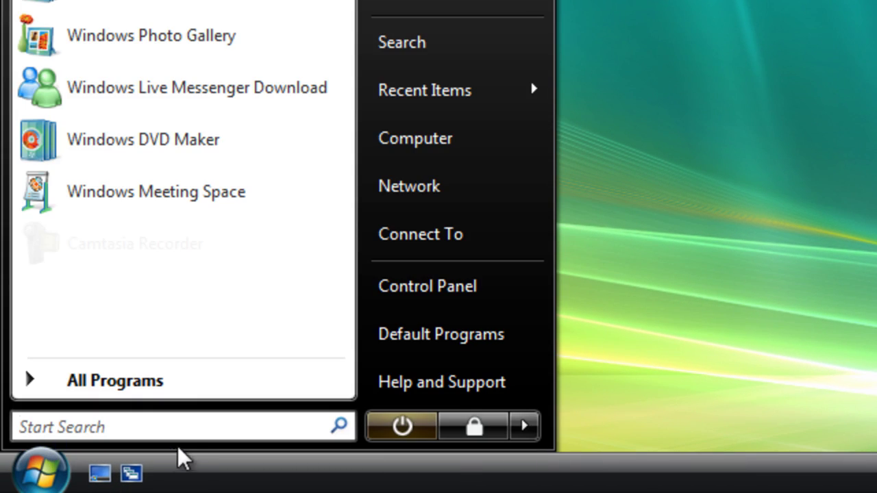
pyautogui.write('loo')
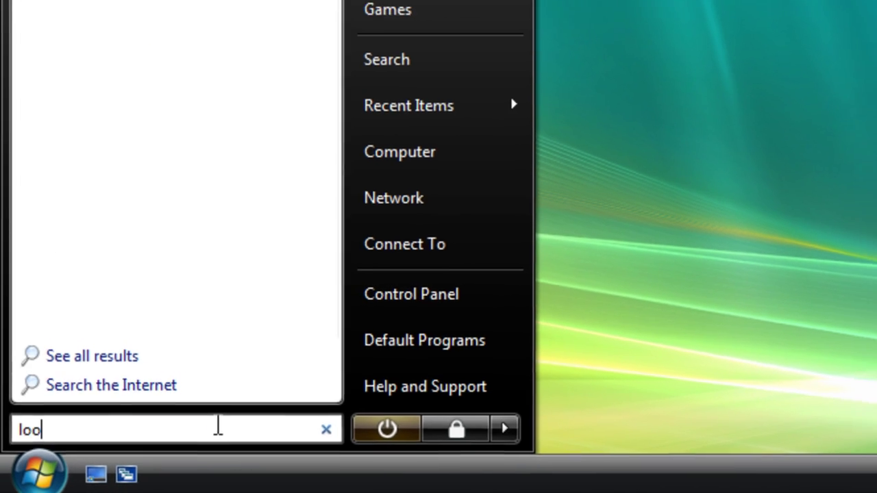
pyautogui.write('king')
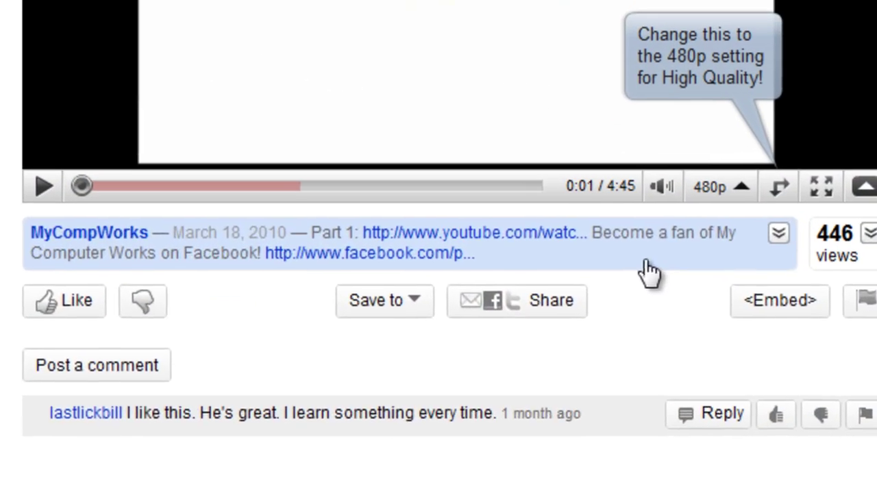
# Show the full 'Keyboard Shortcuts (Part 2)' description with its Facebook and Twitter links
pyautogui.click(646, 262)
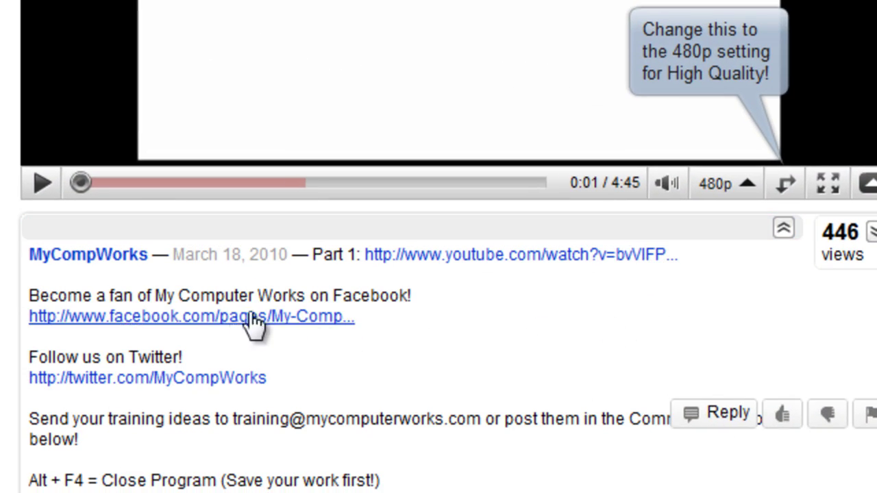